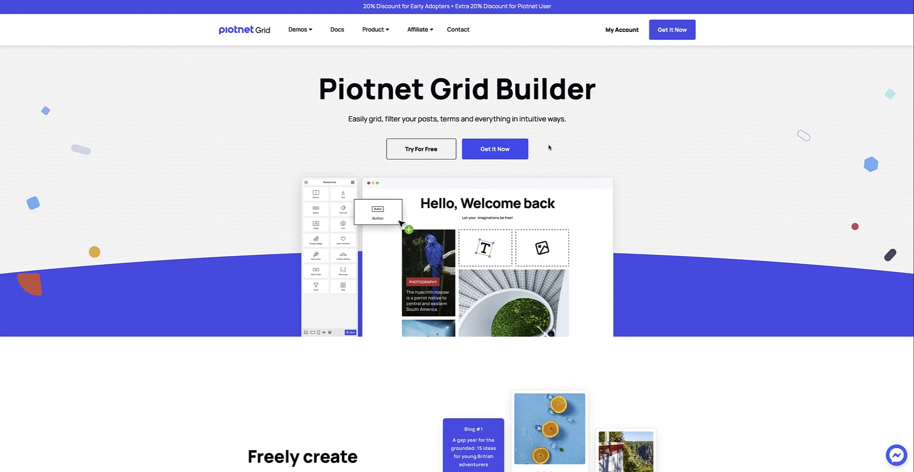
Step: Examine the Piotnet Grid homepage's feature sections, previewing the Blog, Carousel and Scrolling grid demos
scroll(548, 147, "down", 5)
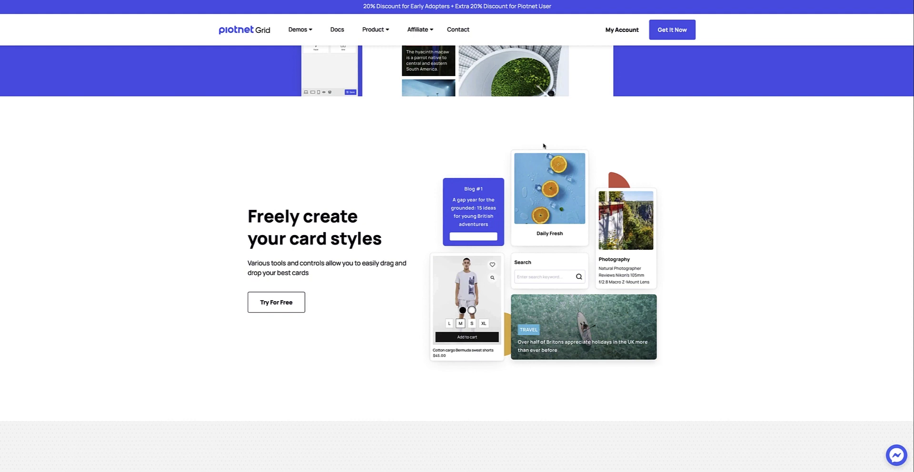
scroll(543, 146, "down", 8)
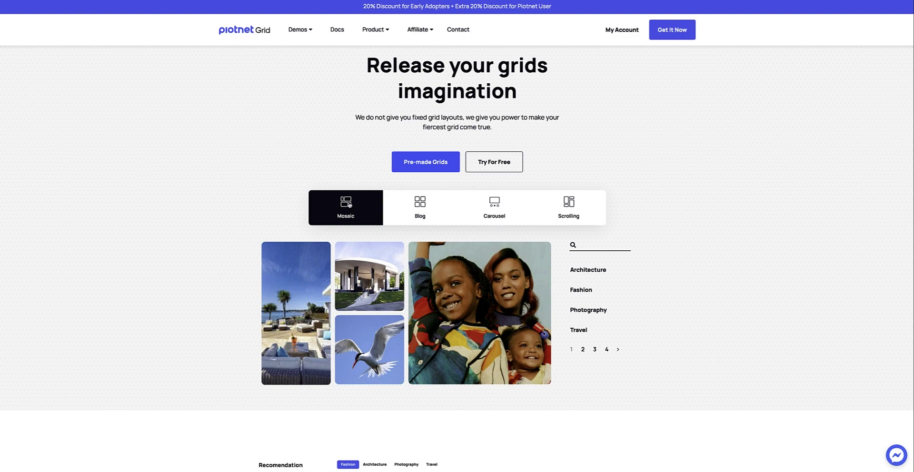
left_click(418, 205)
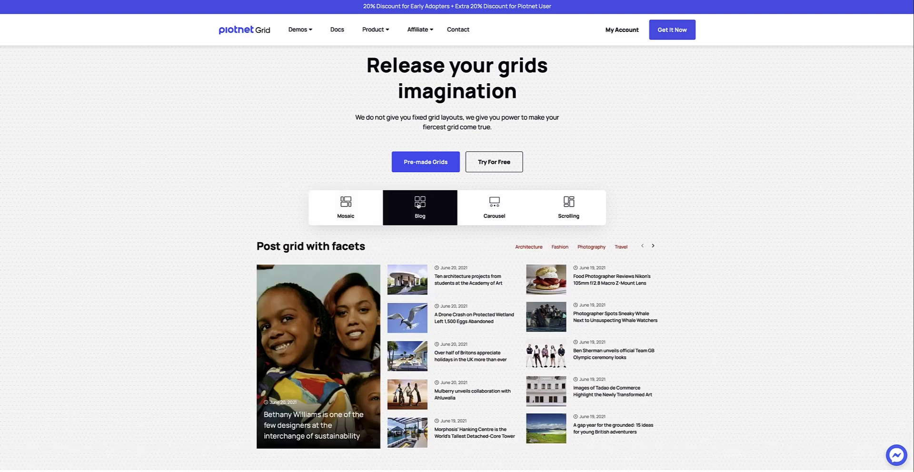
left_click(494, 207)
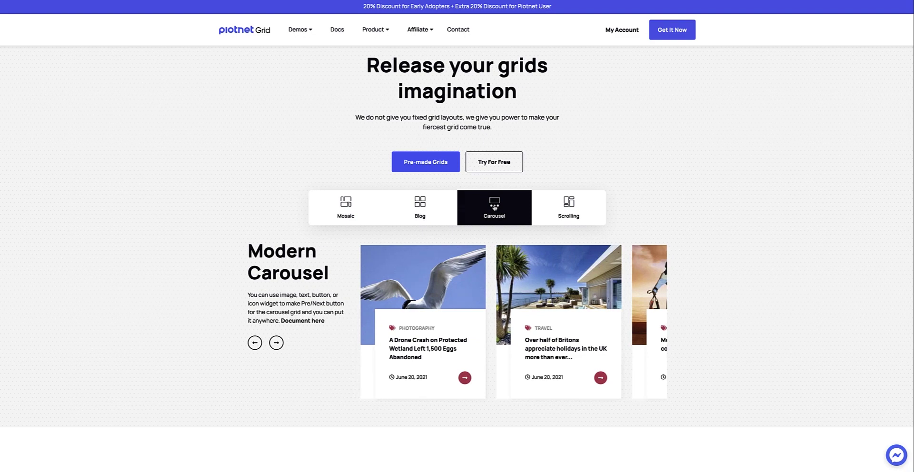
left_click(569, 208)
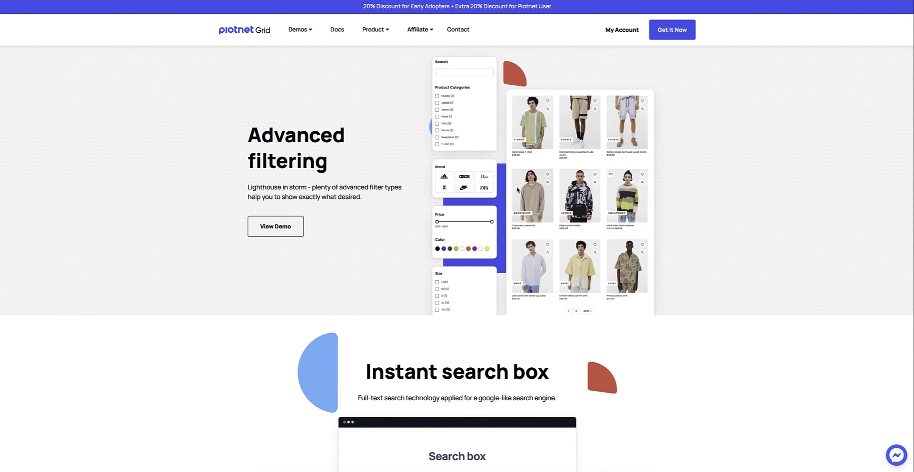
scroll(548, 145, "down", 6)
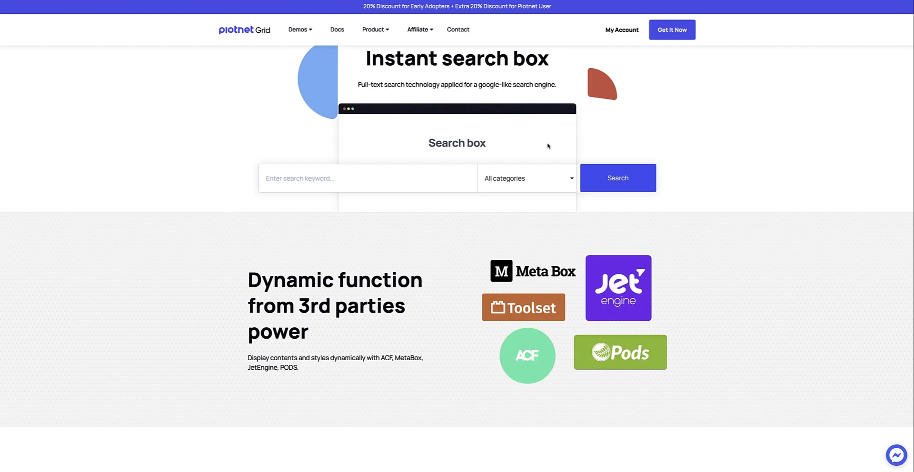
scroll(550, 147, "up", 15)
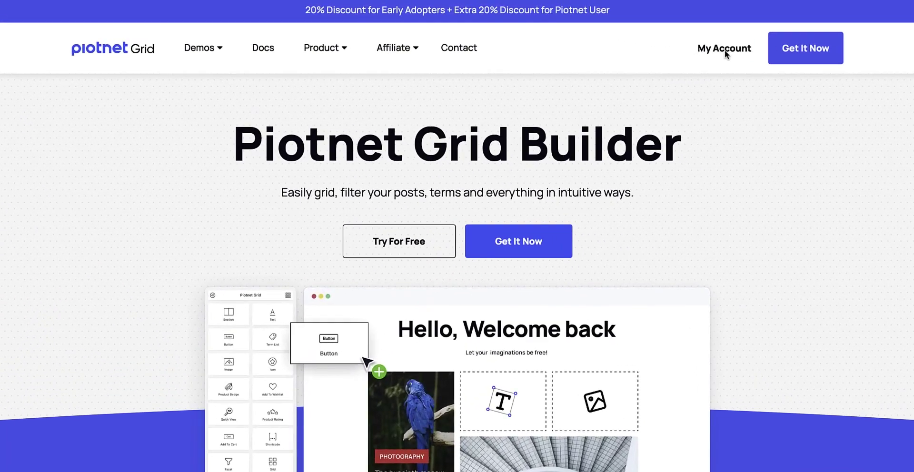
Step: Open My Account on the Piotnet Grid site and view the purchase history
left_click(725, 53)
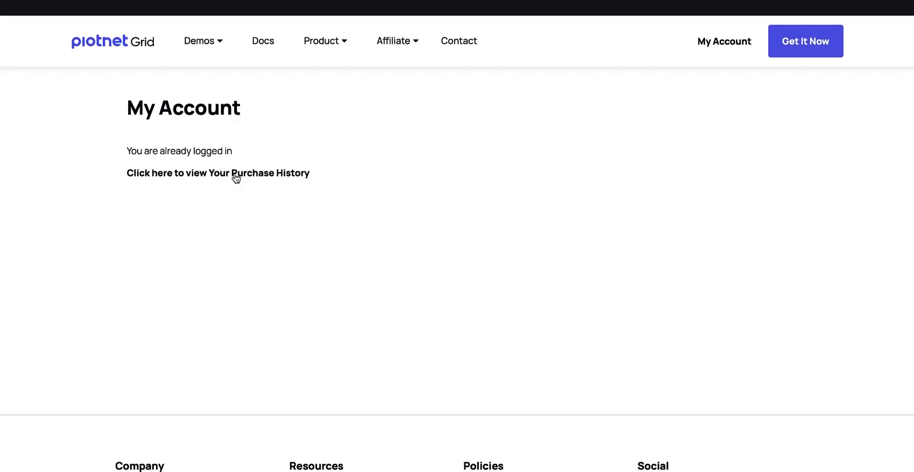
left_click(234, 173)
left_click(533, 174)
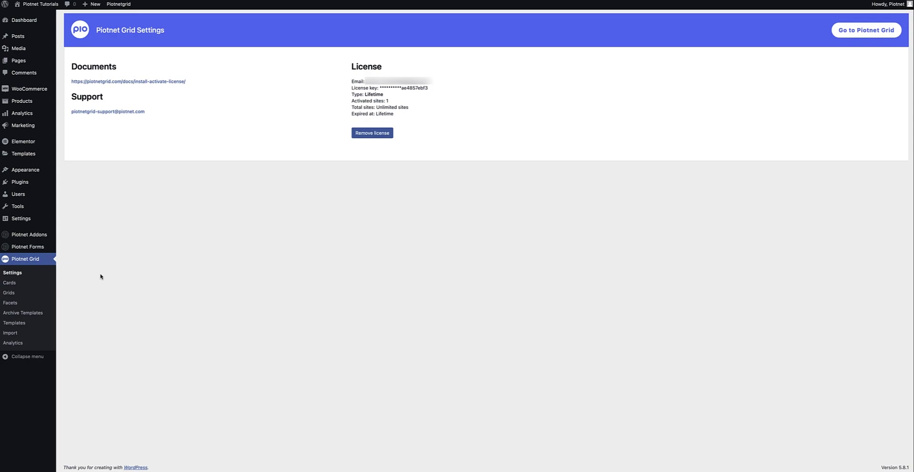
Step: Open the Piotnet Grid Cards list in WordPress and start a new card
left_click(11, 284)
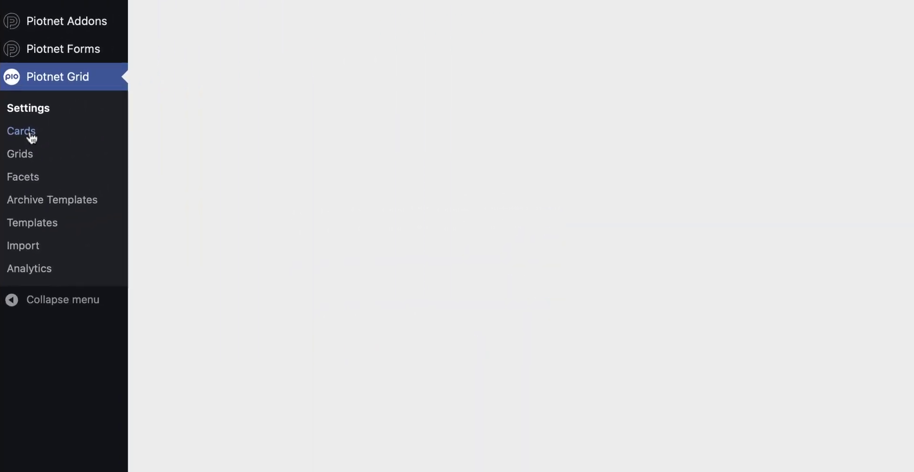
left_click(25, 155)
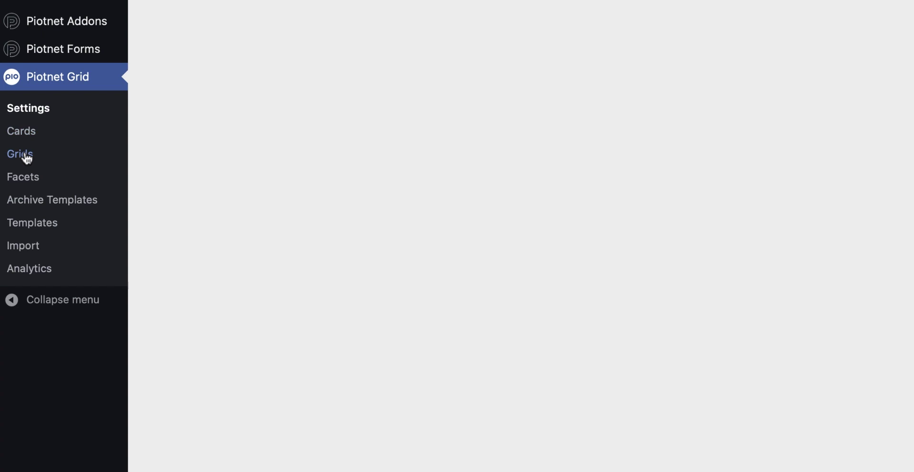
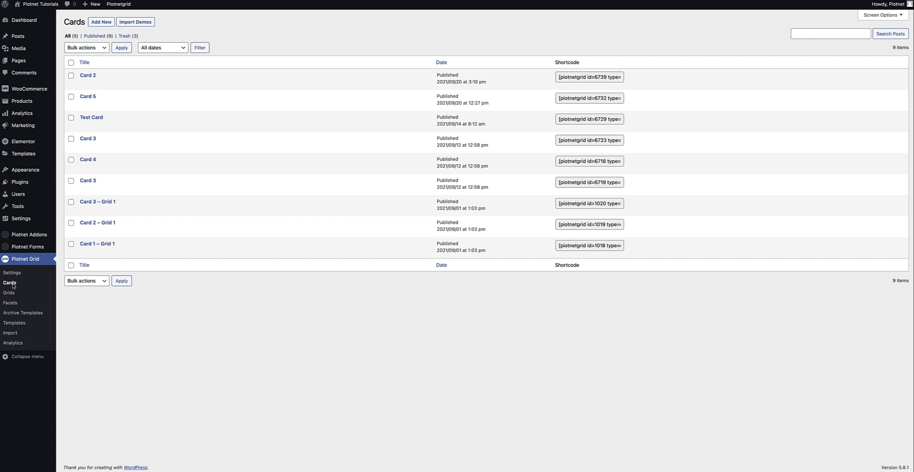
left_click(108, 24)
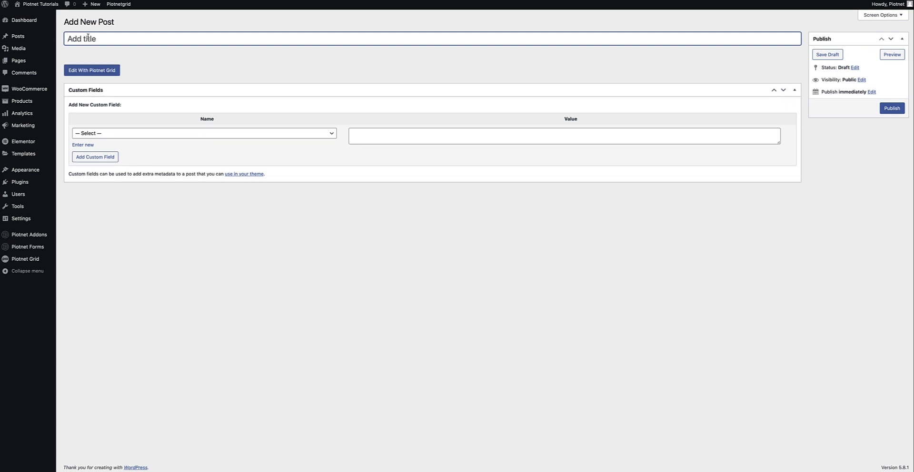
Step: Look through the new card's custom field names and the option for entering a new name
left_click(109, 136)
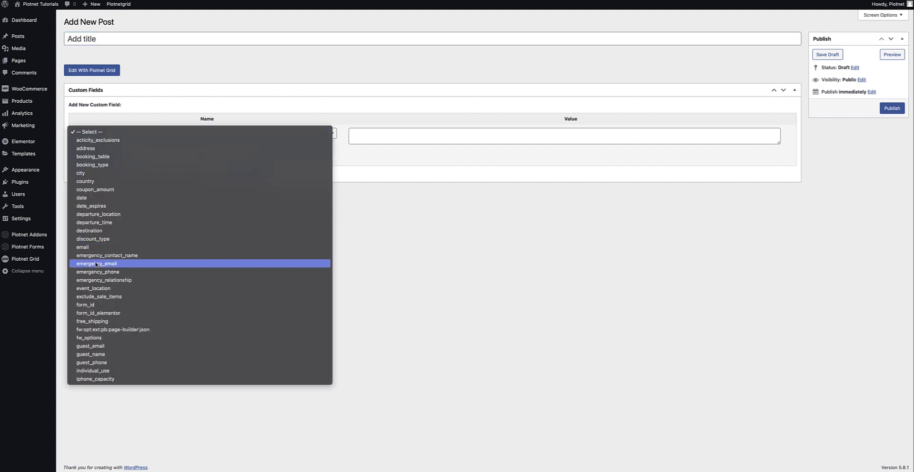
left_click(364, 193)
left_click(88, 146)
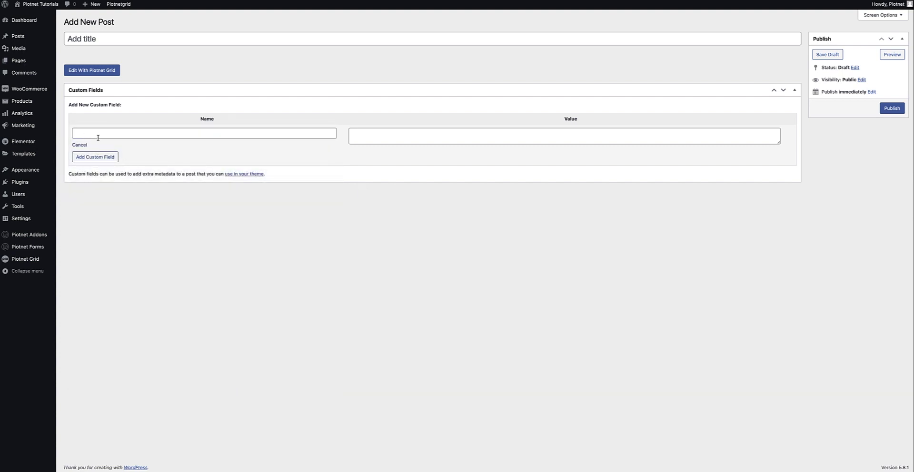
left_click(80, 145)
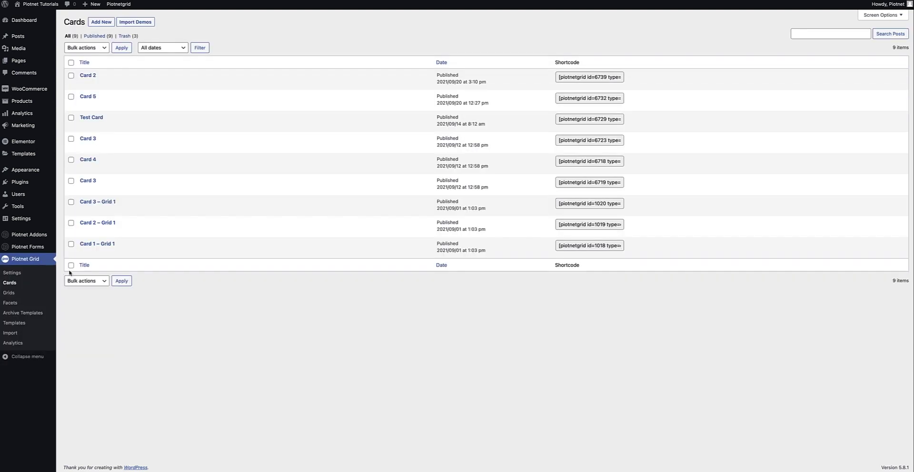
Step: Import the demo Card 2 into the Cards list
left_click(143, 23)
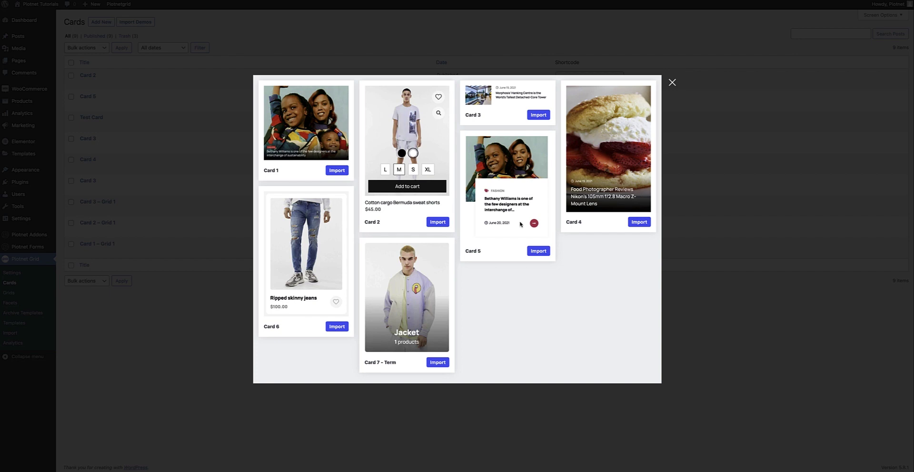
left_click(438, 222)
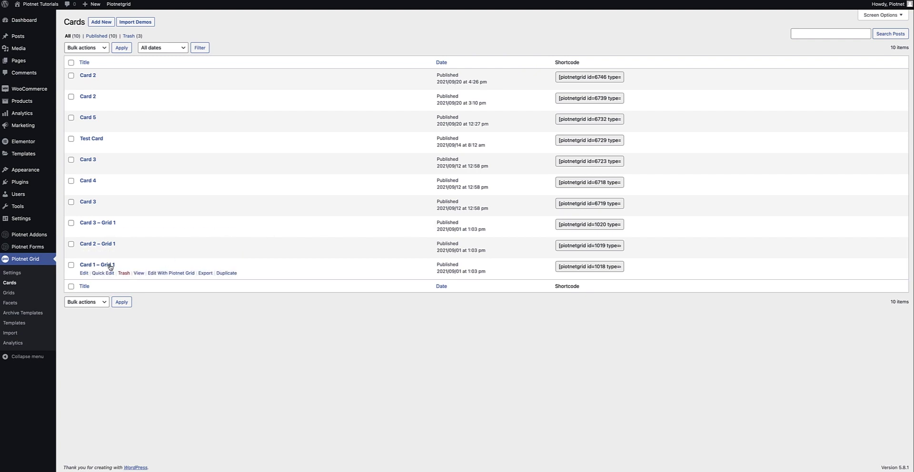
Step: Open Card 1 – Grid 1 in the Piotnet Grid editor and view its tablet and mobile layouts and General Global Settings
left_click(164, 273)
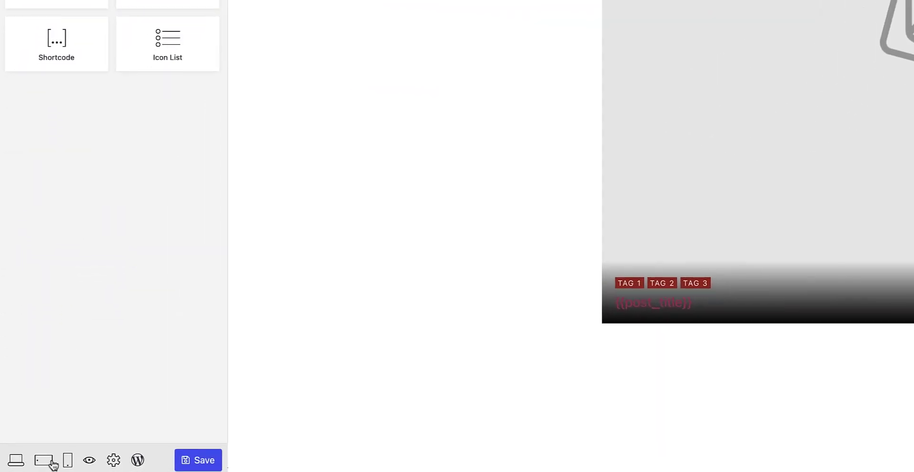
left_click(46, 462)
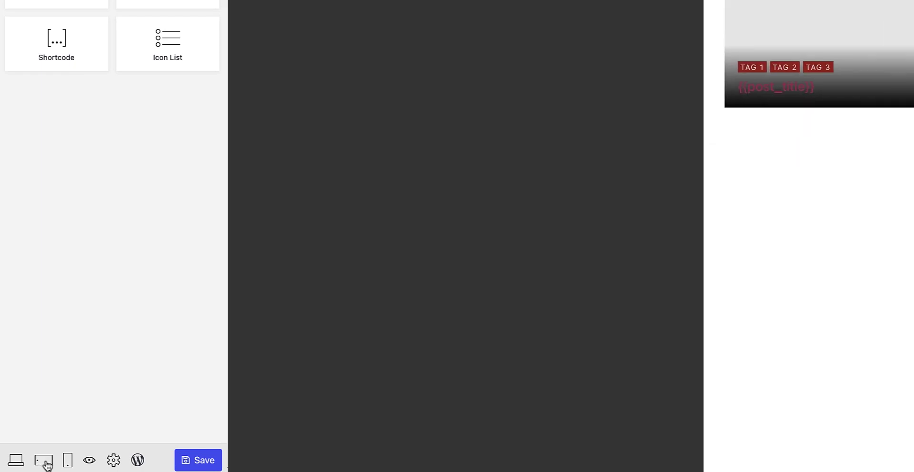
left_click(67, 462)
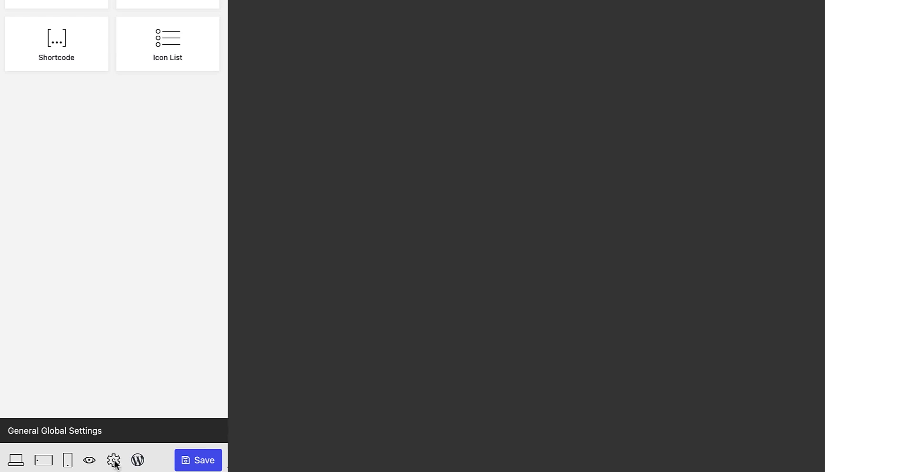
left_click(69, 432)
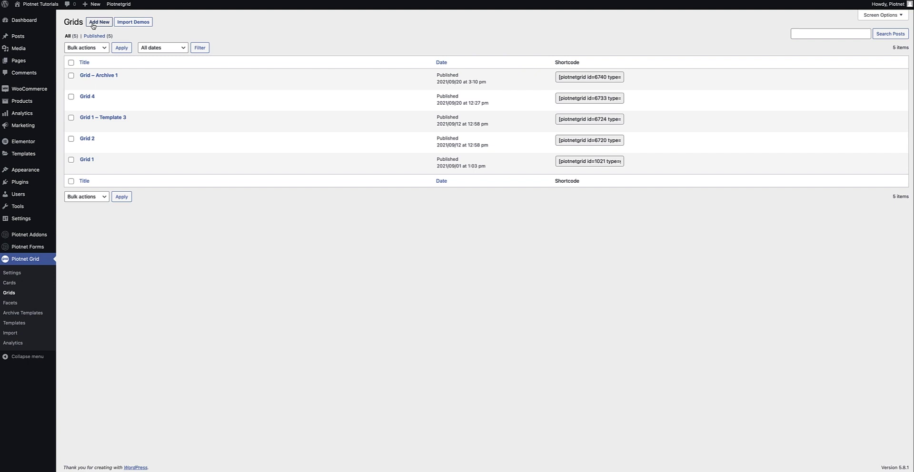
Step: View the edit options for Grid – Archive 1 and the demo grids available for import
mouse_move(134, 79)
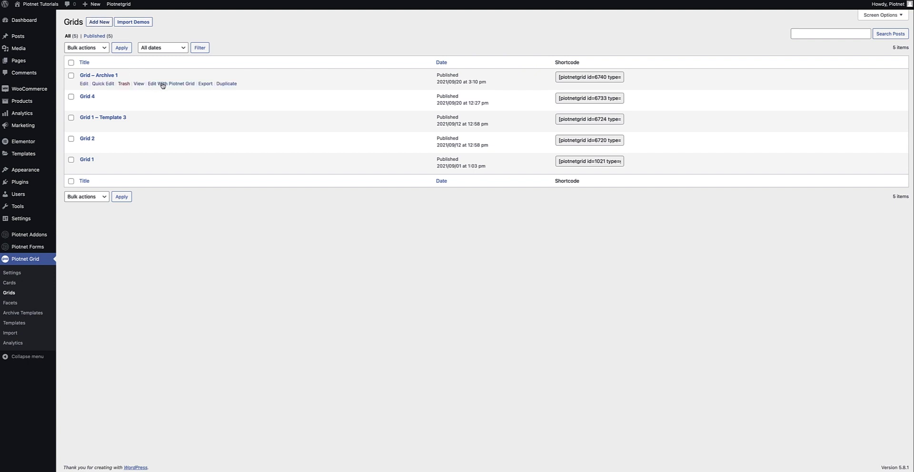
left_click(146, 25)
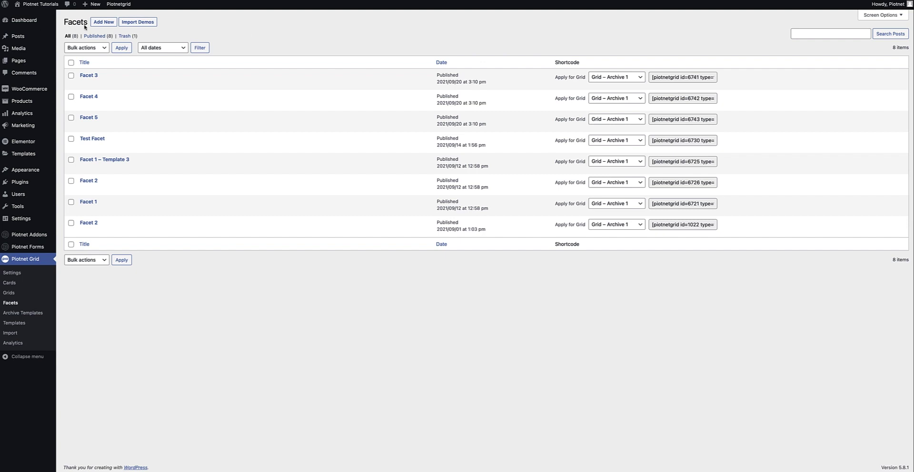
Step: View the demo facets available for import and the grids that Facet 3 can be applied to
mouse_move(152, 87)
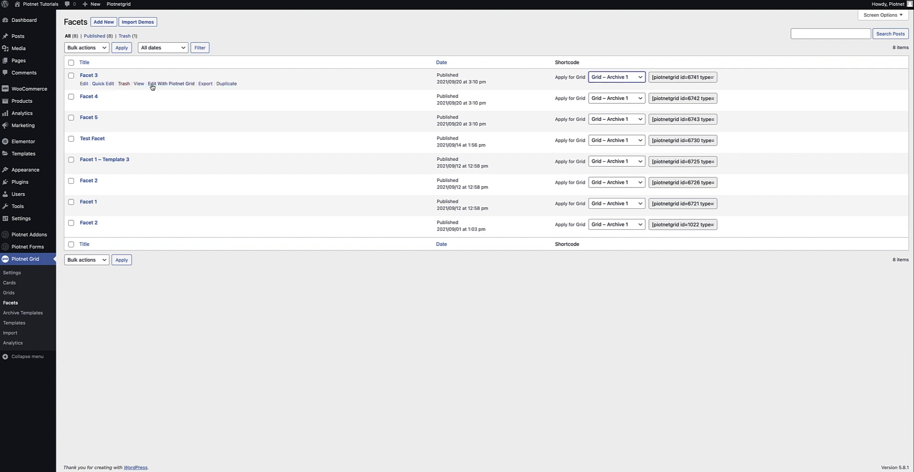
left_click(142, 23)
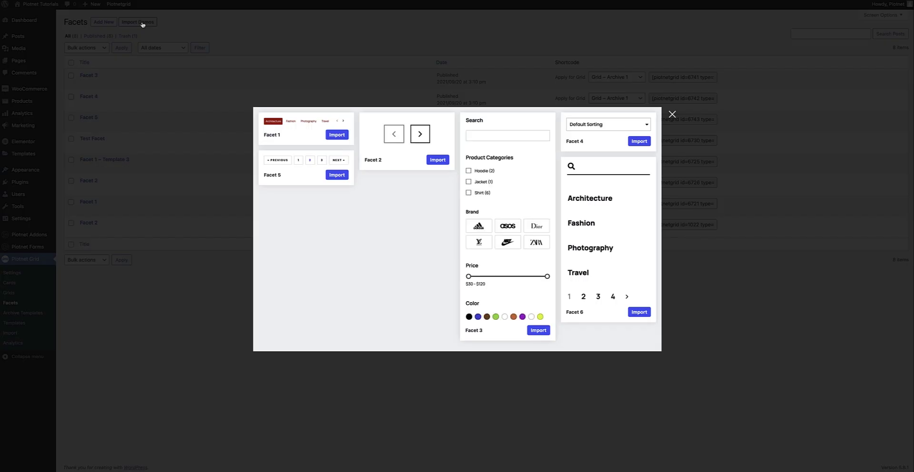
left_click(142, 23)
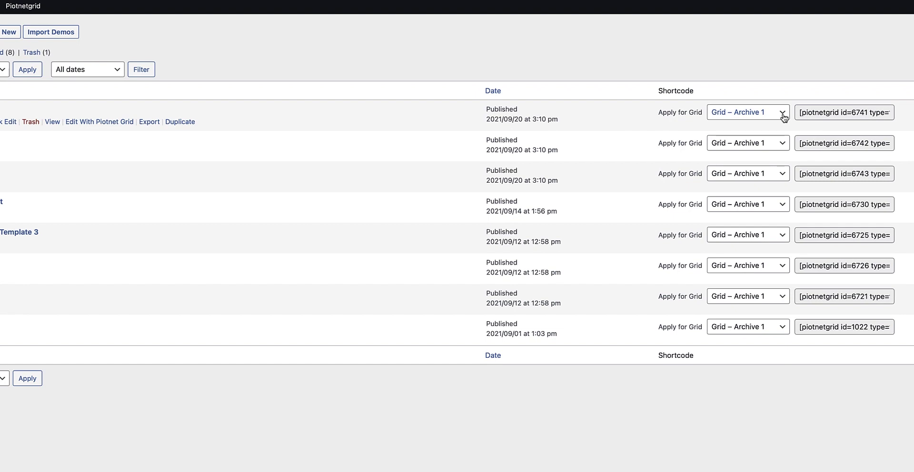
left_click(782, 115)
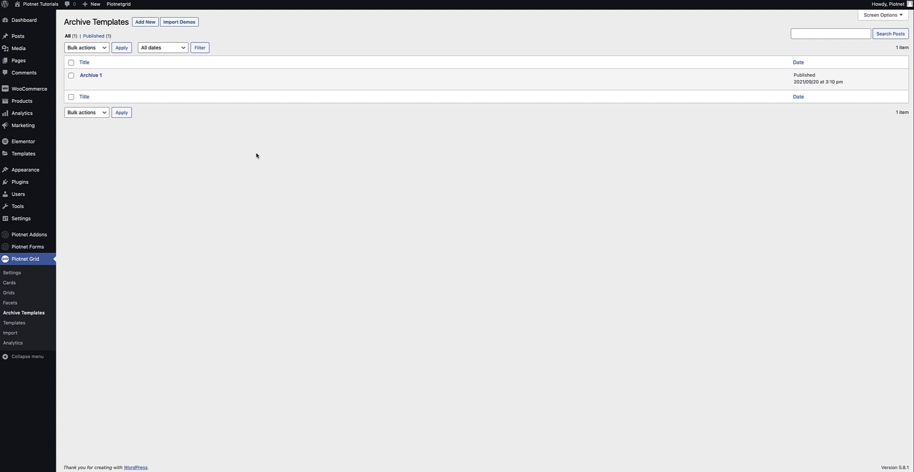
Step: Open the Archive 1 template in the Piotnet Grid editor and add a display condition that includes All Archives
left_click(91, 75)
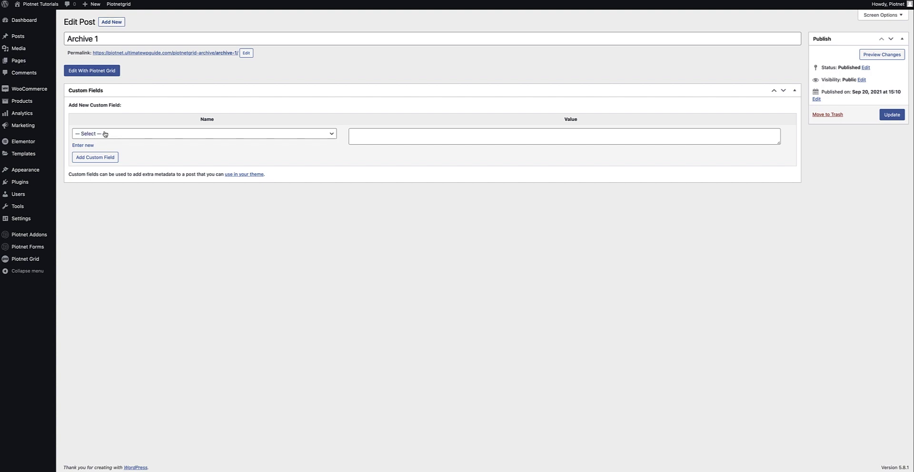
left_click(96, 72)
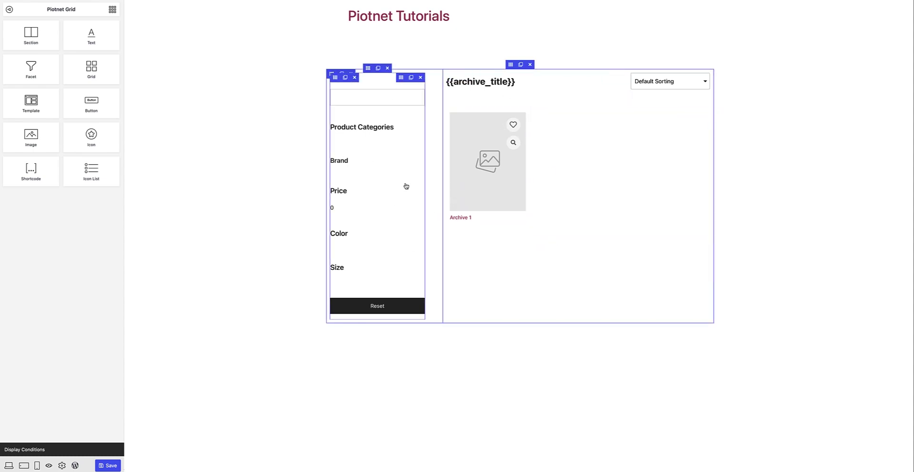
left_click(33, 450)
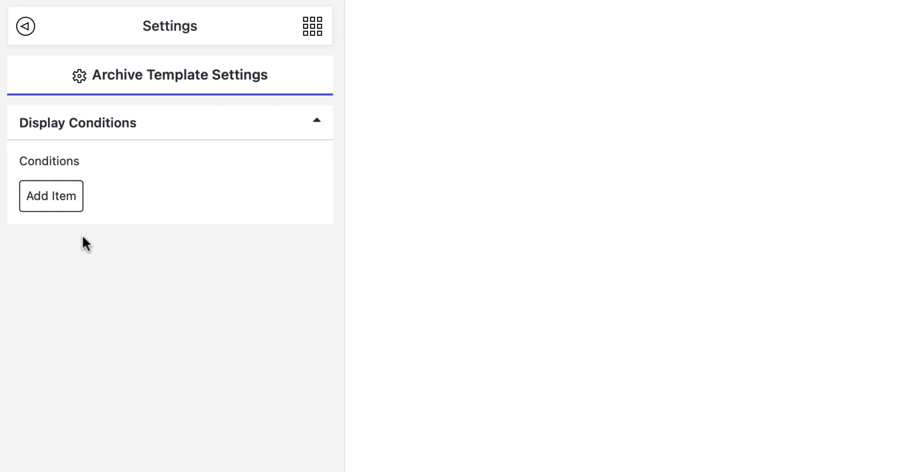
left_click(65, 206)
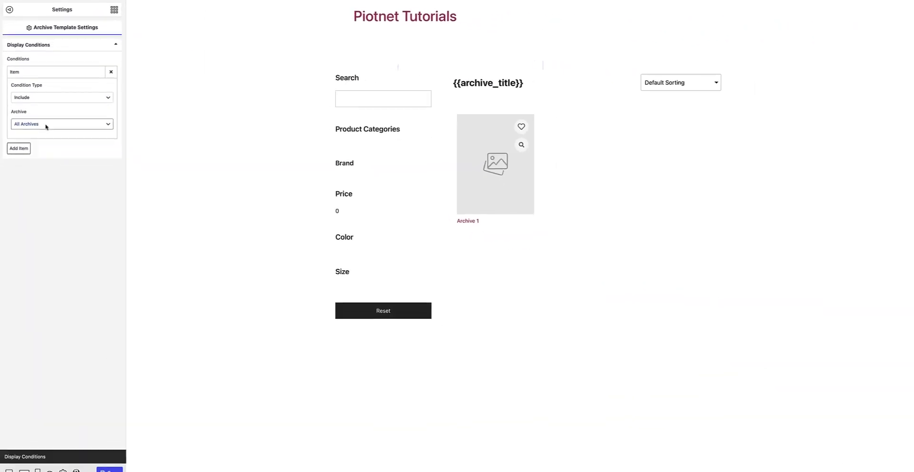
left_click(46, 125)
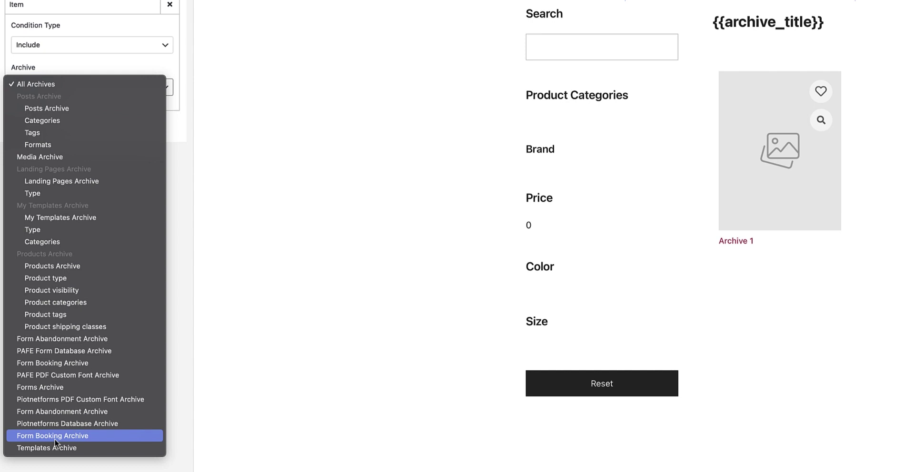
key("Escape")
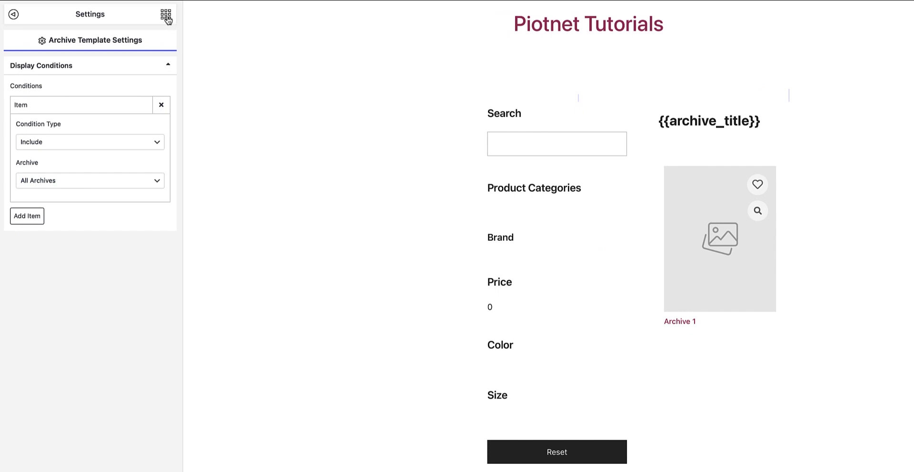
left_click(166, 16)
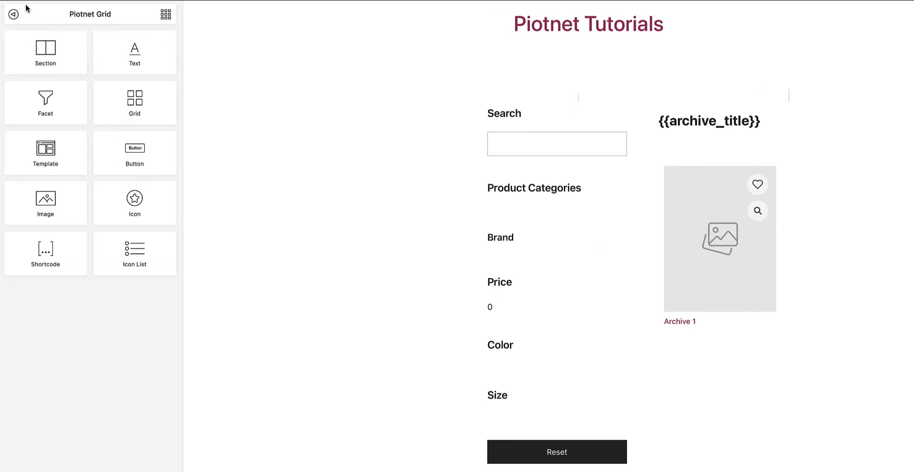
Step: Collapse the widget panel to view the Archive 1 template at full width, and restore the panel
left_click(13, 15)
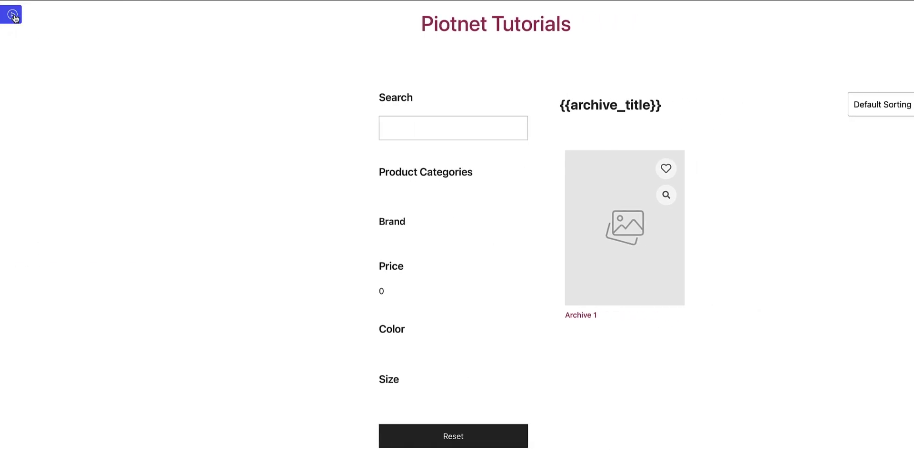
left_click(12, 15)
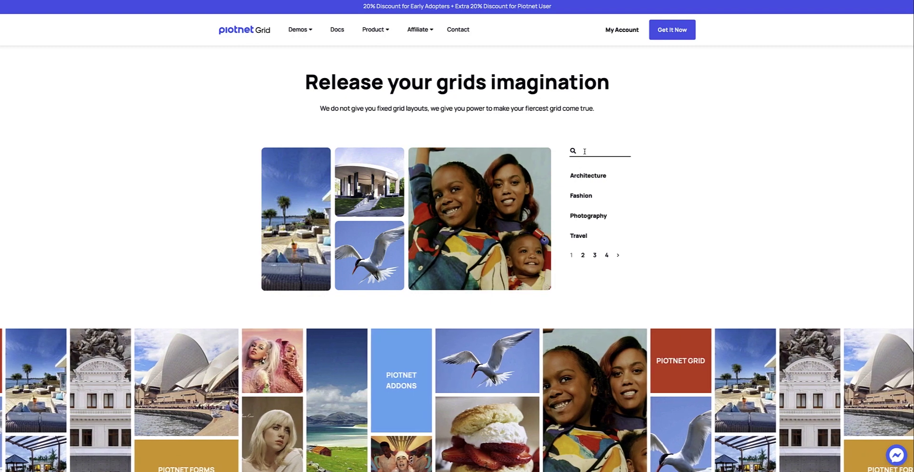
Step: On the Piotnet Grid website, view pages 2 and 3 of the top image grid and the next two sets of the post grid below
left_click(583, 256)
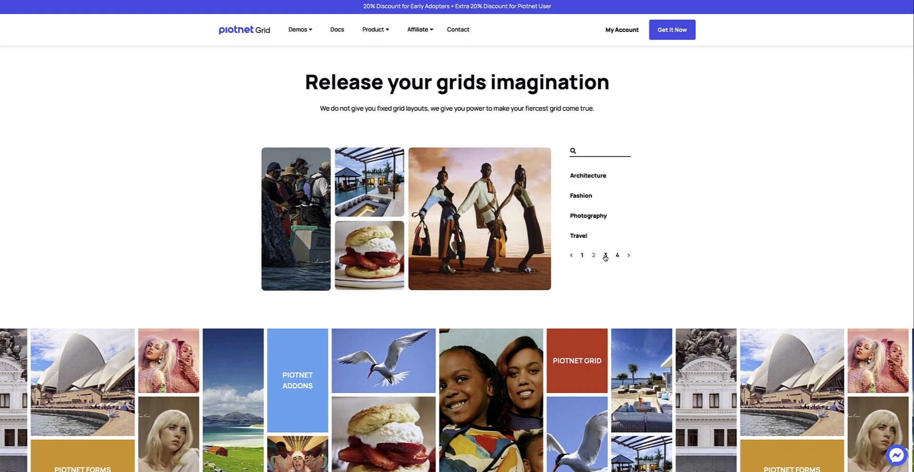
left_click(605, 257)
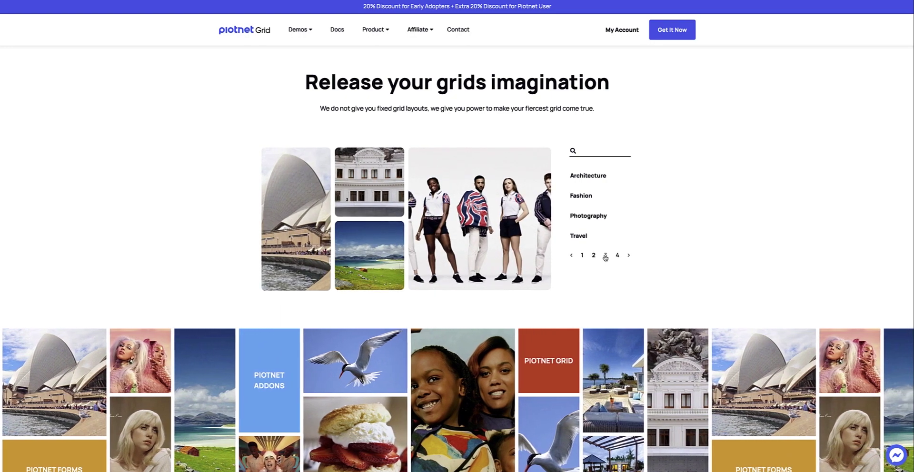
scroll(393, 283, "down", 6)
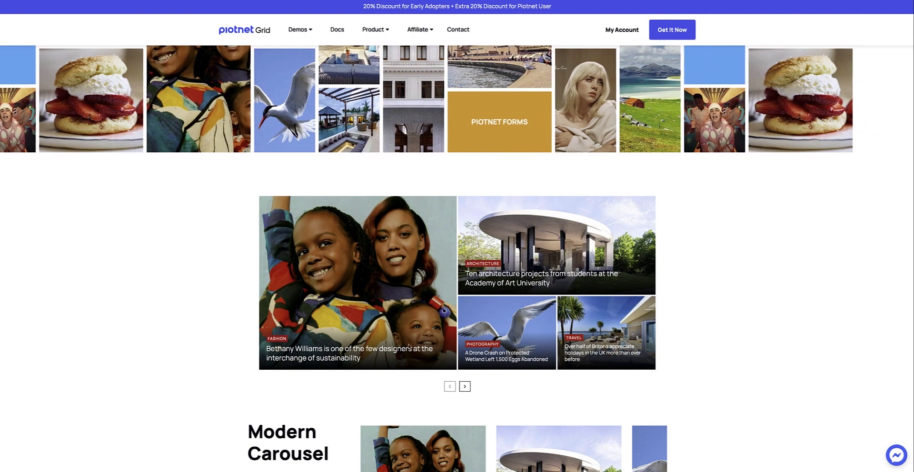
left_click(465, 386)
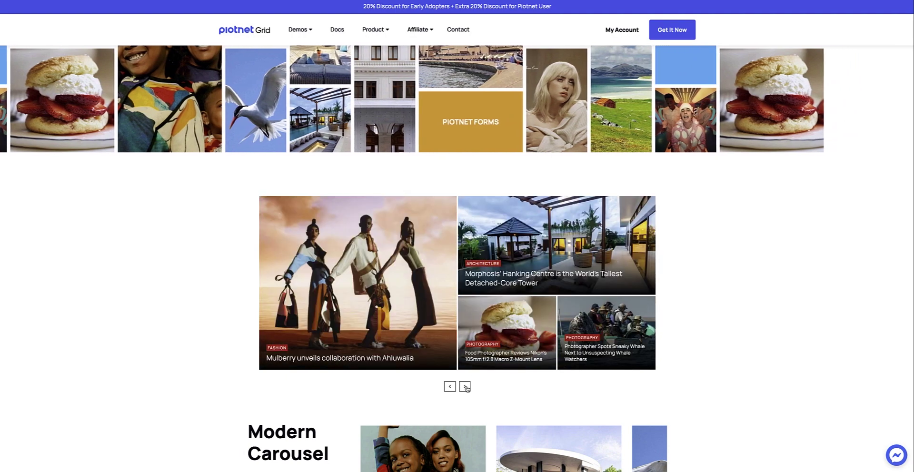
left_click(465, 386)
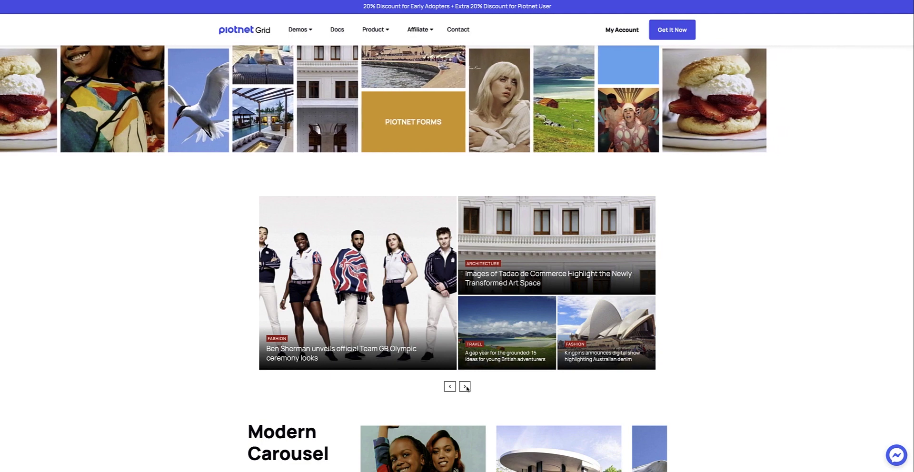
Step: Advance the Modern Carousel demo through several posts
scroll(339, 352, "down", 4)
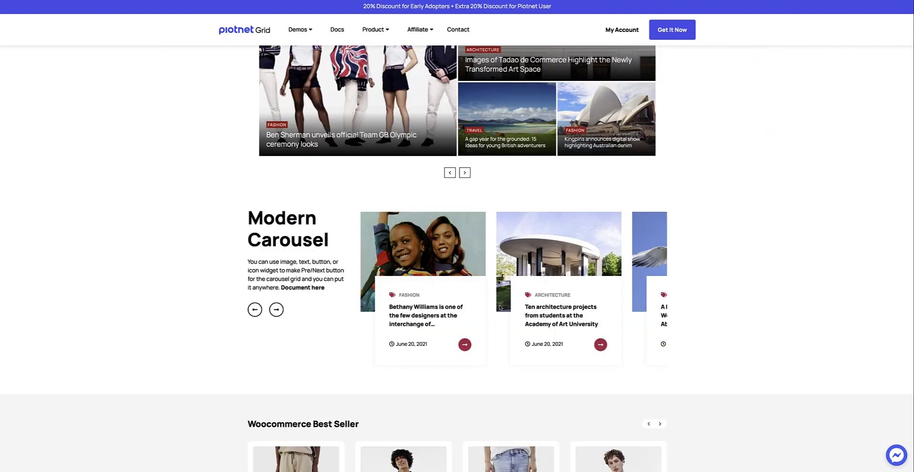
left_click(277, 310)
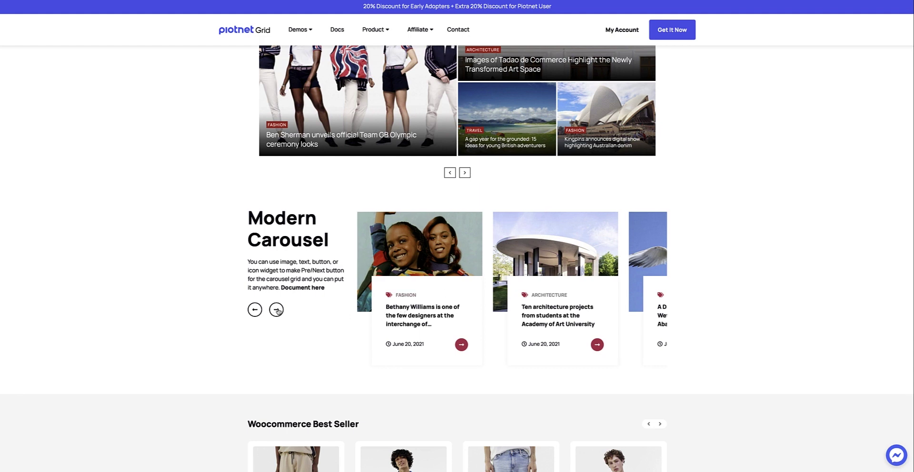
left_click(277, 311)
left_click(277, 310)
left_click(277, 310)
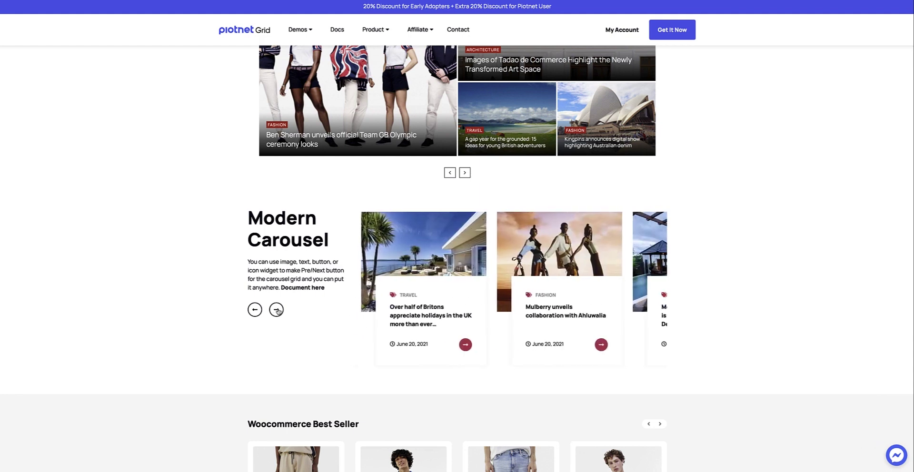
Step: Advance the Woocommerce Best Seller carousel through its products
scroll(355, 364, "down", 5)
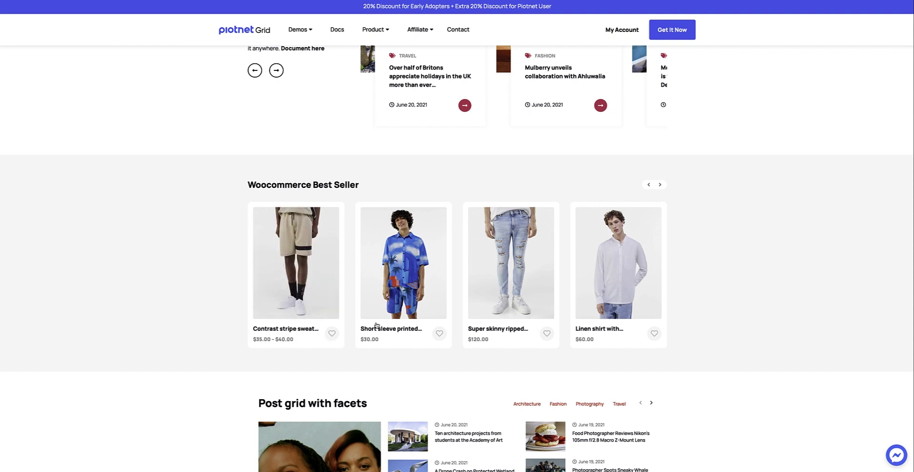
left_click(660, 185)
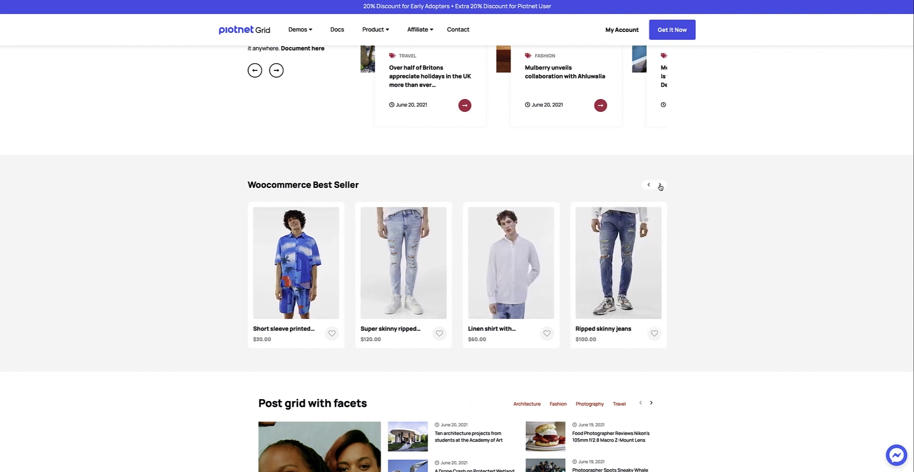
left_click(660, 186)
left_click(659, 186)
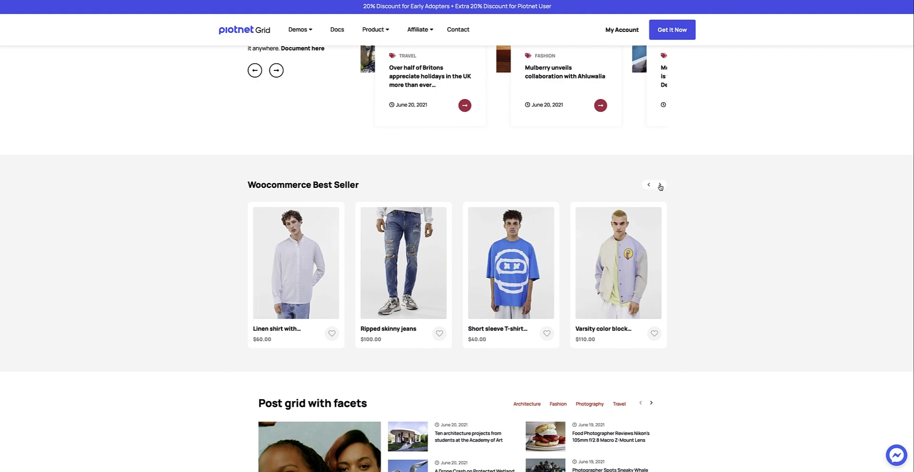
Step: View the Post grid with facets demo and advance the Taxonomy Terms Grid carousel through its product categories
scroll(349, 239, "down", 5)
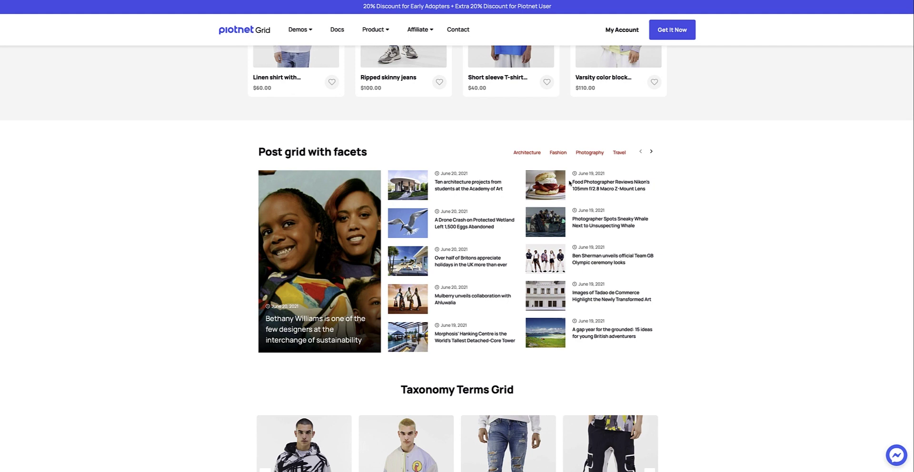
scroll(570, 183, "down", 5)
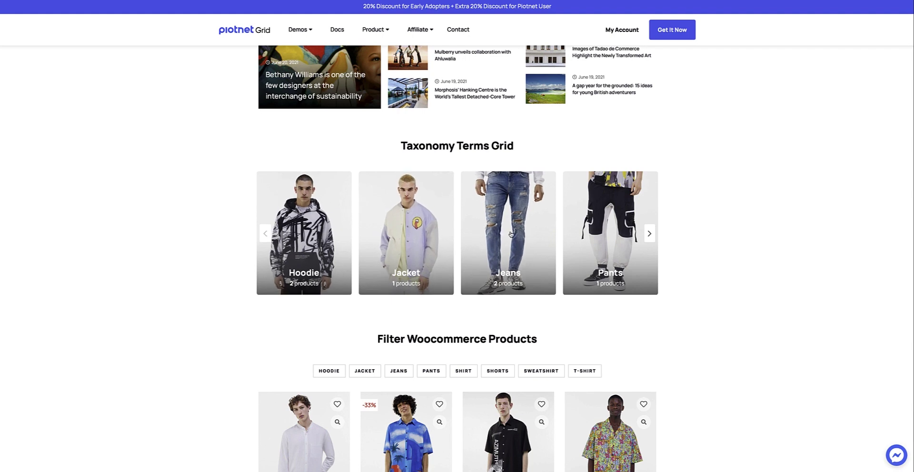
left_click(650, 235)
left_click(651, 235)
left_click(650, 235)
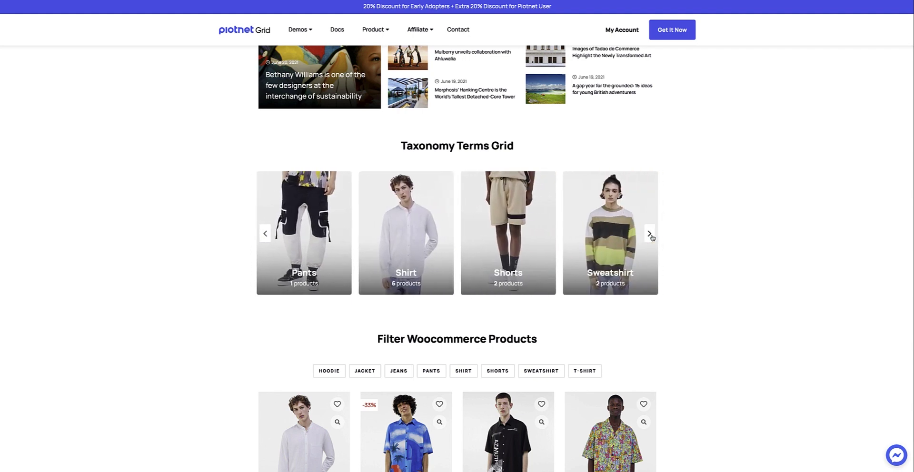
Step: Preview a product's hover effect in the Filter Woocommerce Products demo and filter the grid by Hoodie, Jacket, Shorts and Sweatshirt
scroll(458, 276, "down", 5)
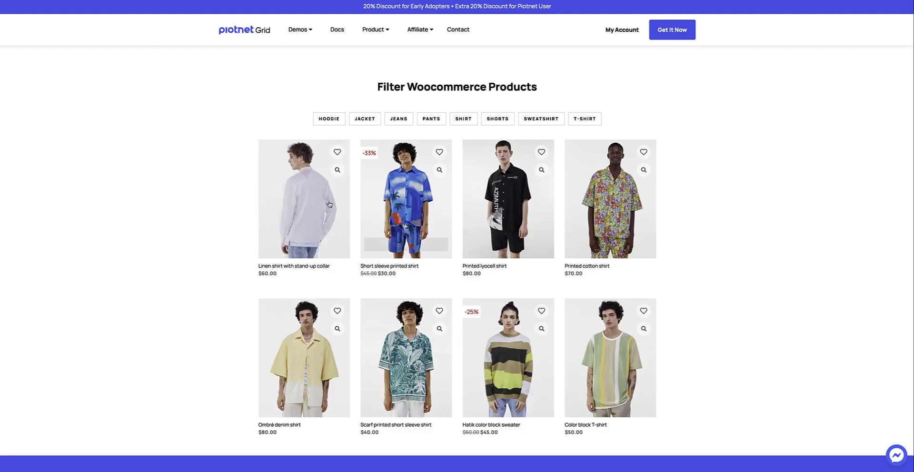
mouse_move(300, 194)
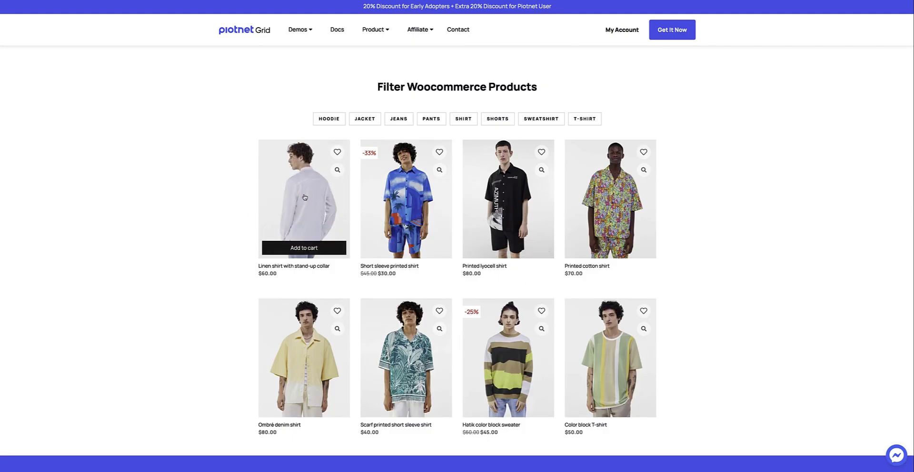
left_click(327, 120)
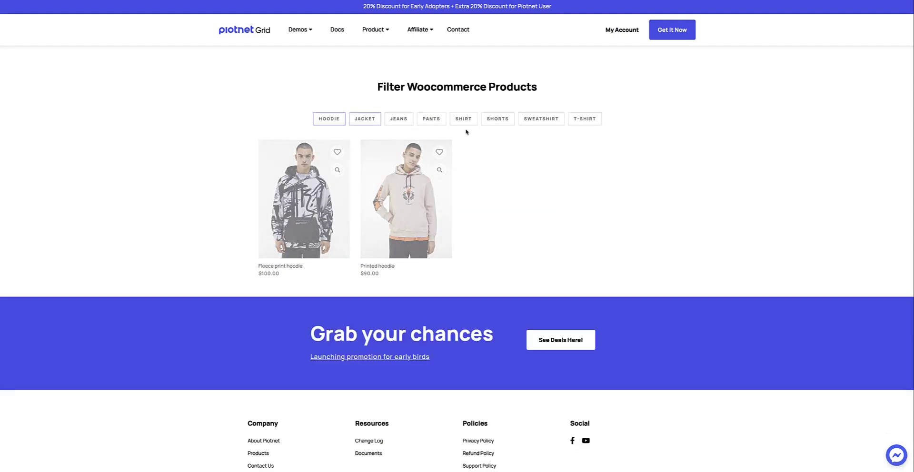
left_click(497, 121)
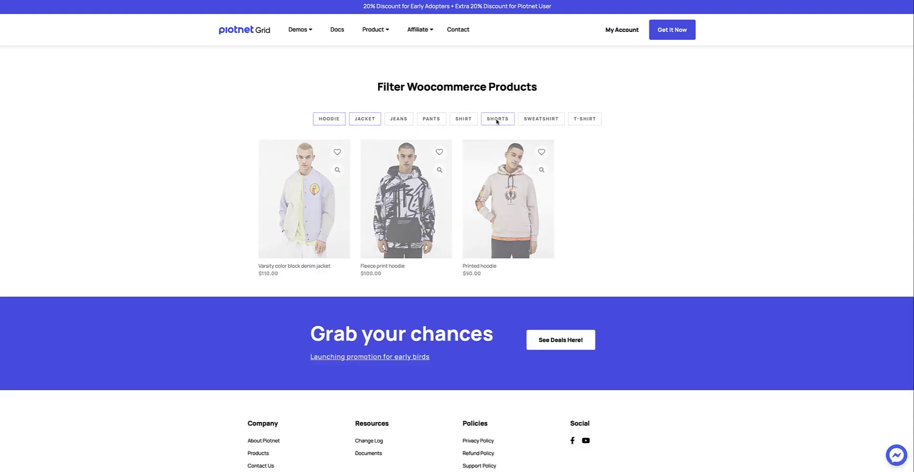
left_click(560, 120)
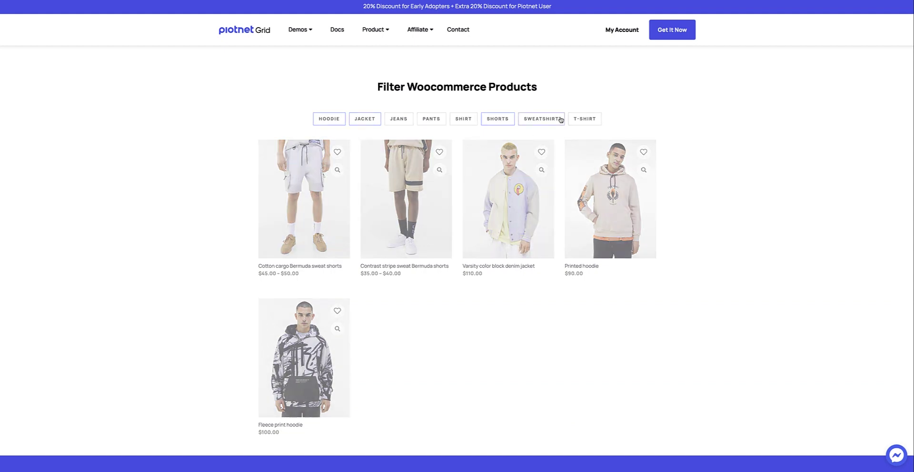